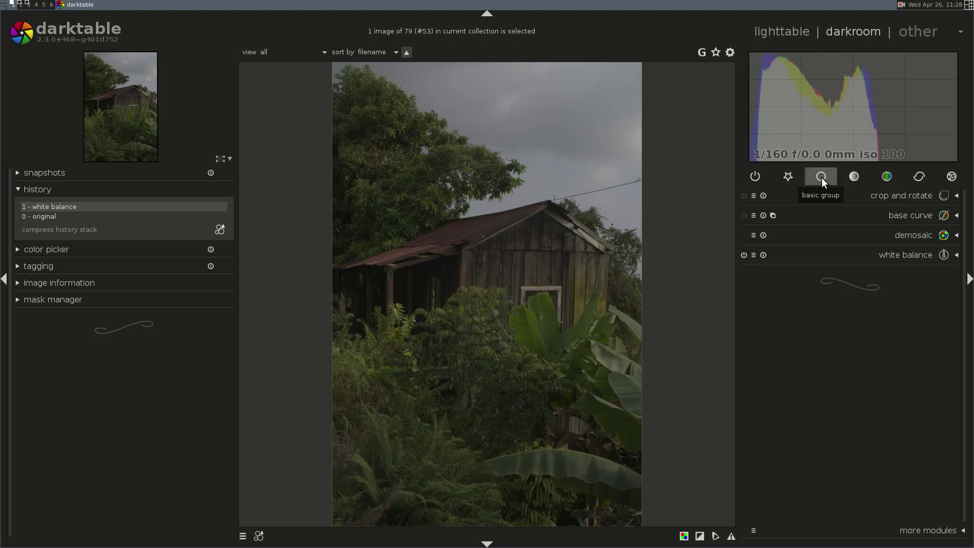
Step: Look through the tone and basic module groups, then list the modules without any group filter
left_click(855, 171)
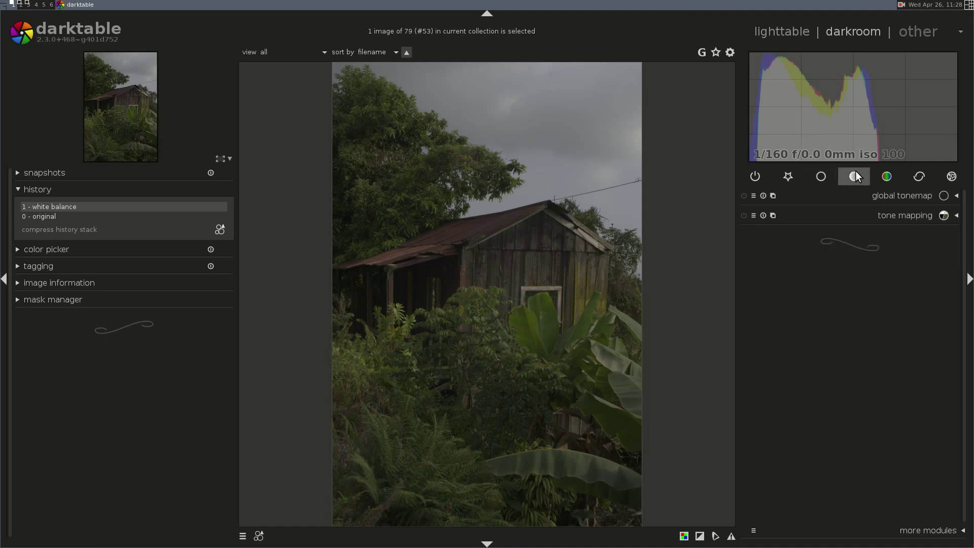
left_click(817, 175)
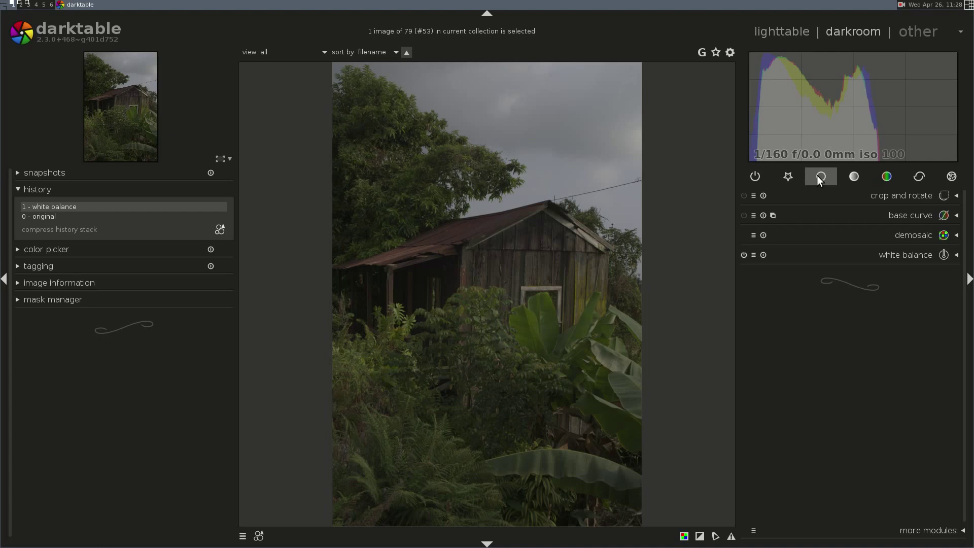
left_click(816, 175)
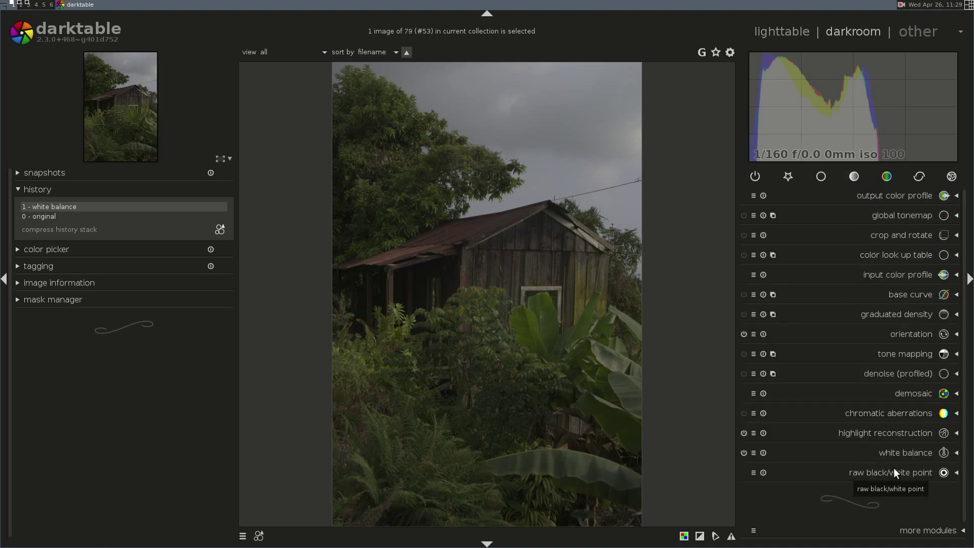
Step: Make the vibrance module visible, mark it as a favorite, and hide it again
left_click(939, 531)
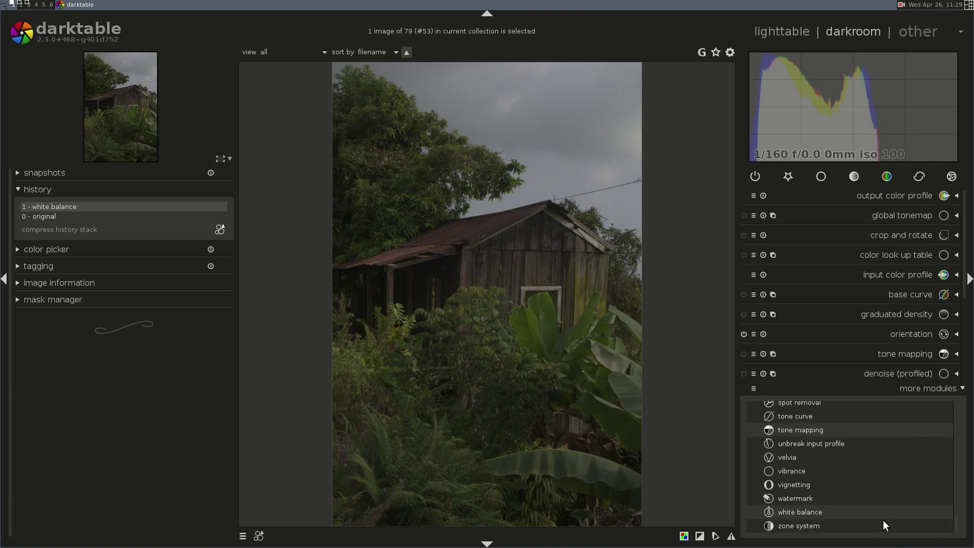
left_click(794, 470)
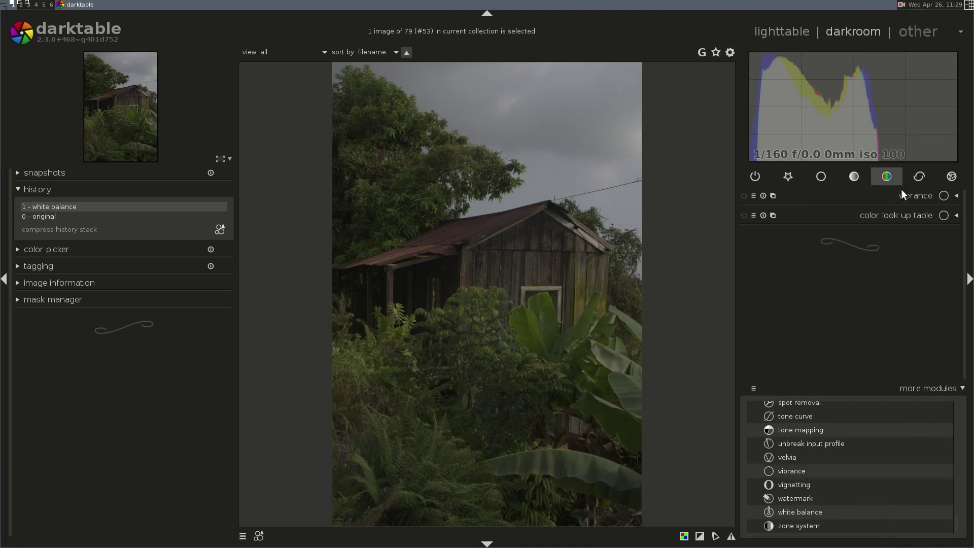
left_click(815, 473)
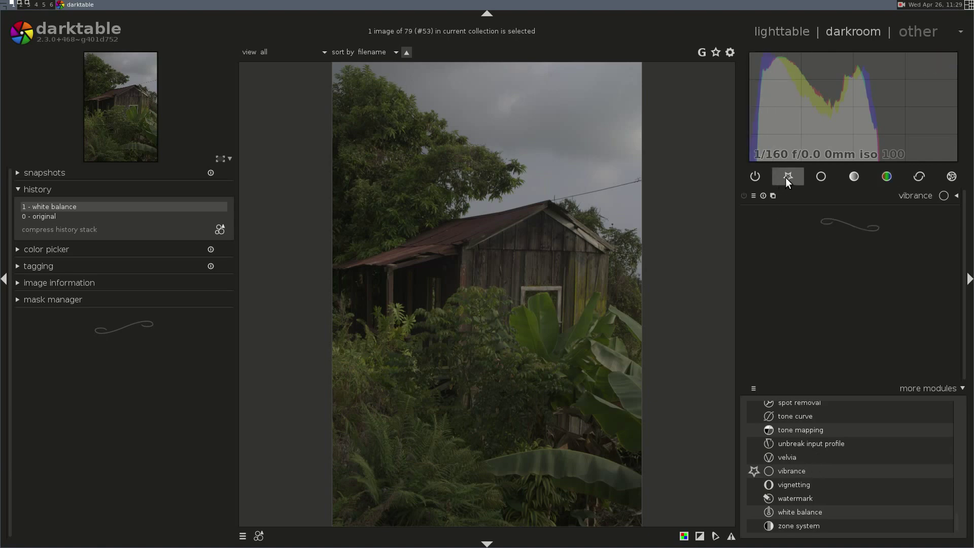
left_click(819, 468)
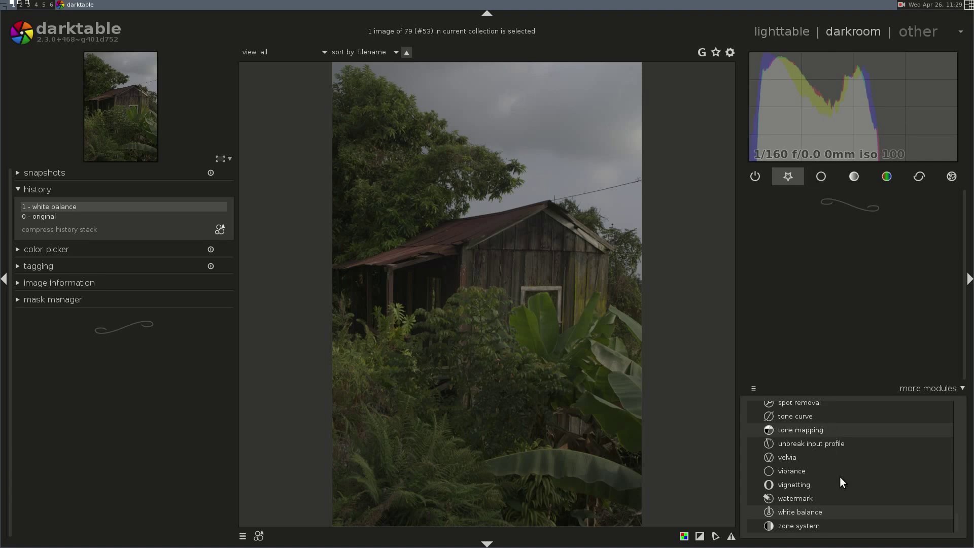
left_click(928, 389)
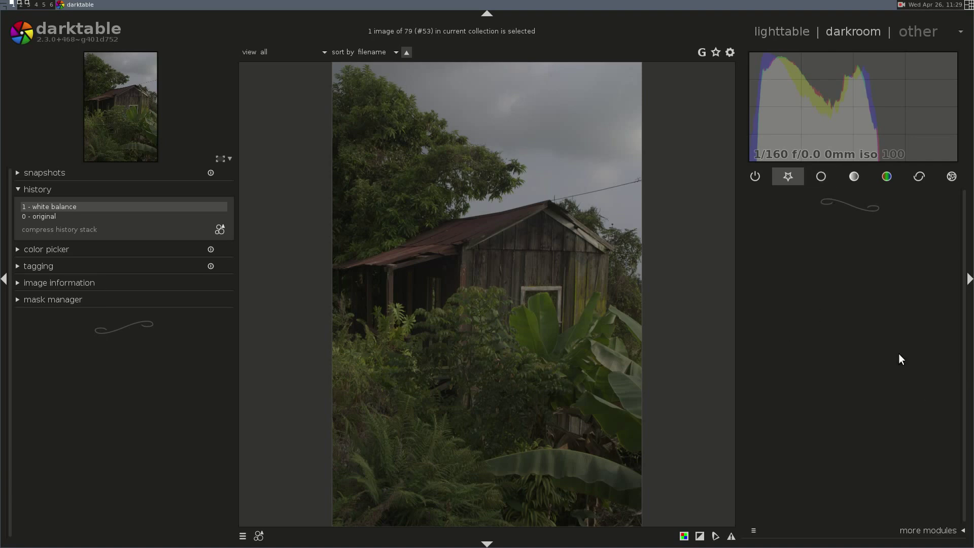
Step: List the modules without a group filter and examine the white balance module's available presets
left_click(820, 175)
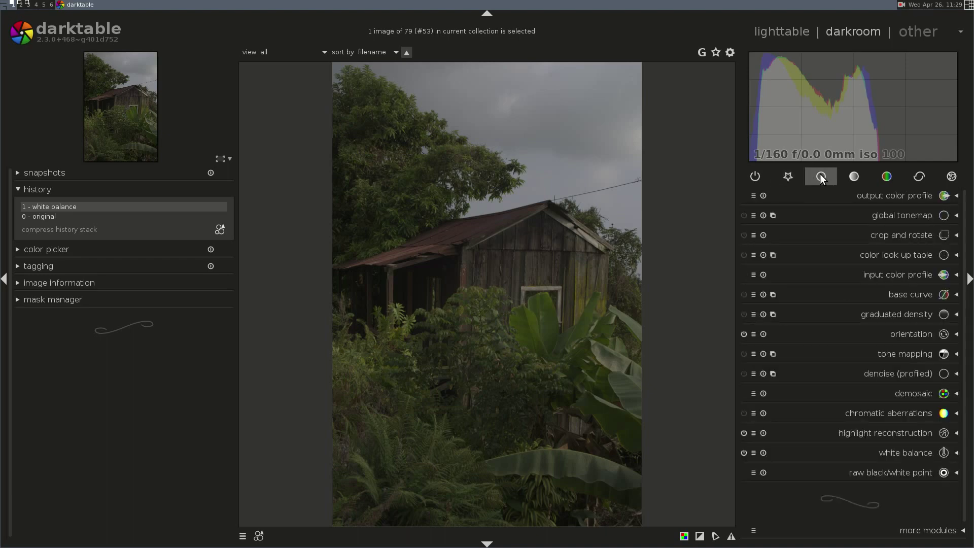
left_click(914, 453)
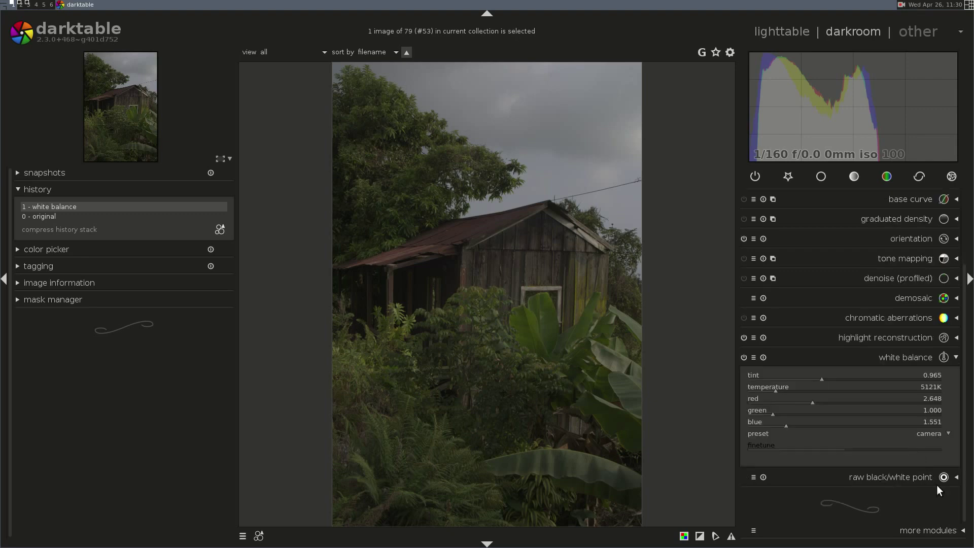
left_click(937, 438)
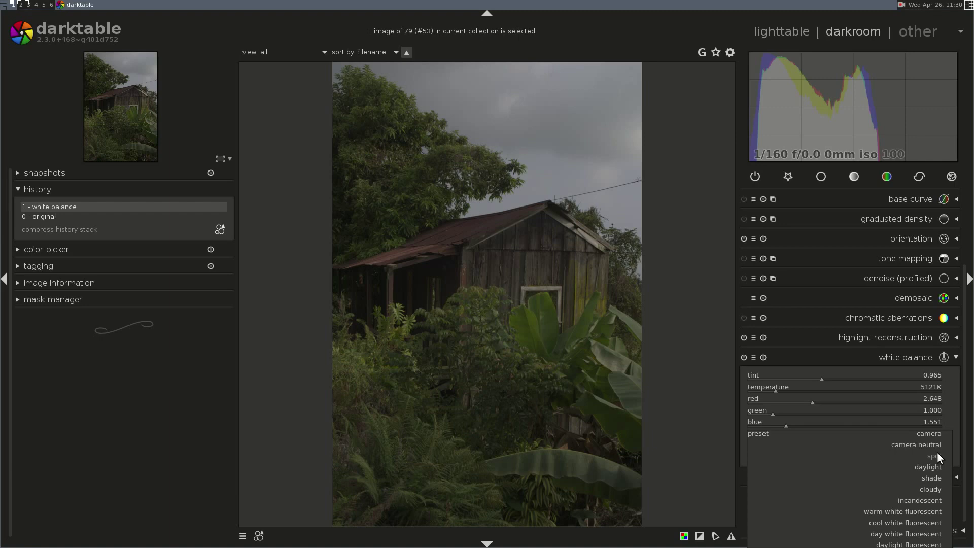
left_click(926, 360)
left_click(922, 359)
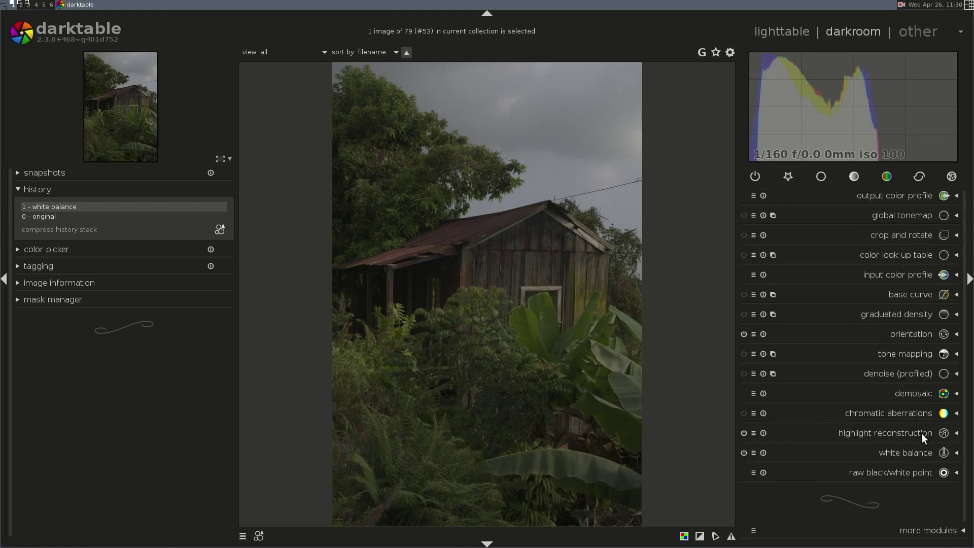
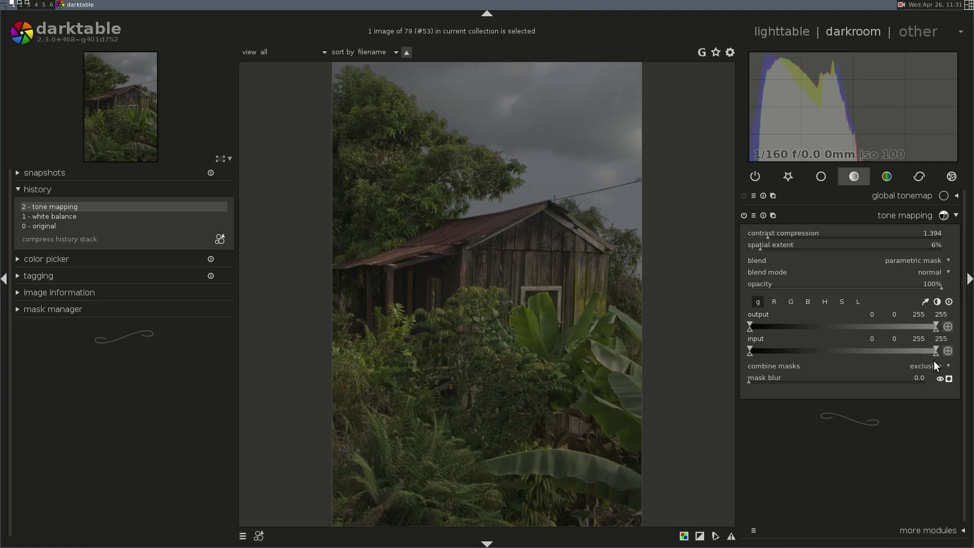
Step: Restrict tone mapping to the darkest tones by setting the parametric mask's upper gray input limits to 0 and 8, previewing the mask
left_click_drag(933, 345, 708, 355)
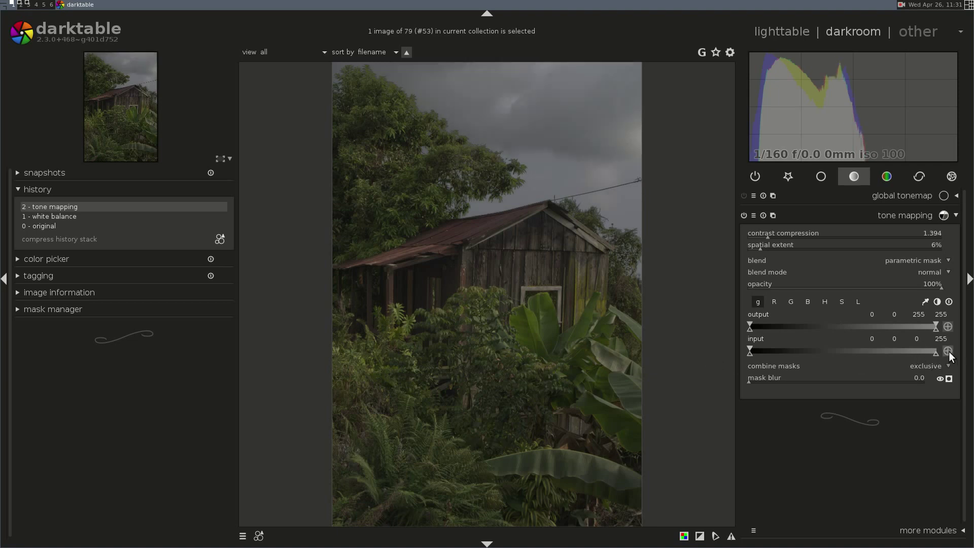
left_click(949, 378)
left_click_drag(934, 352, 754, 348)
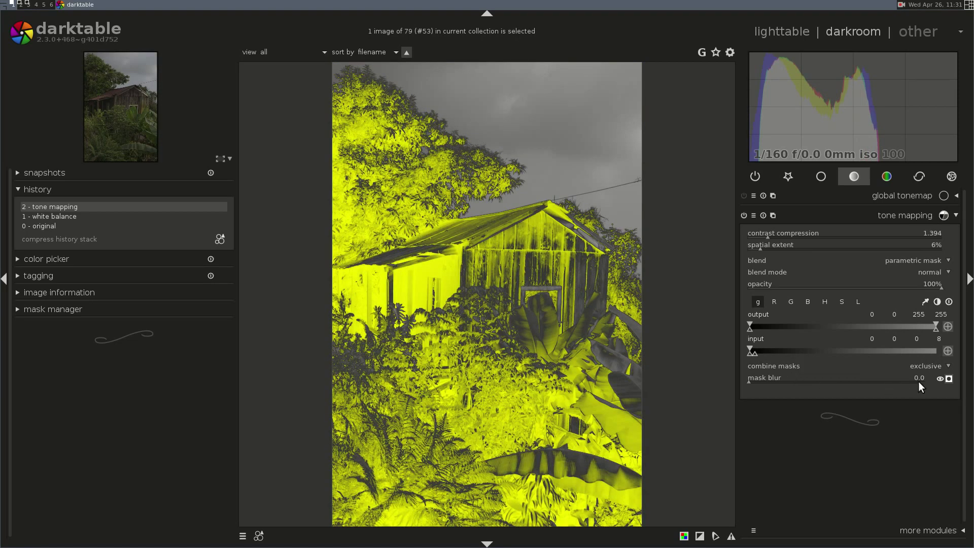
left_click(949, 378)
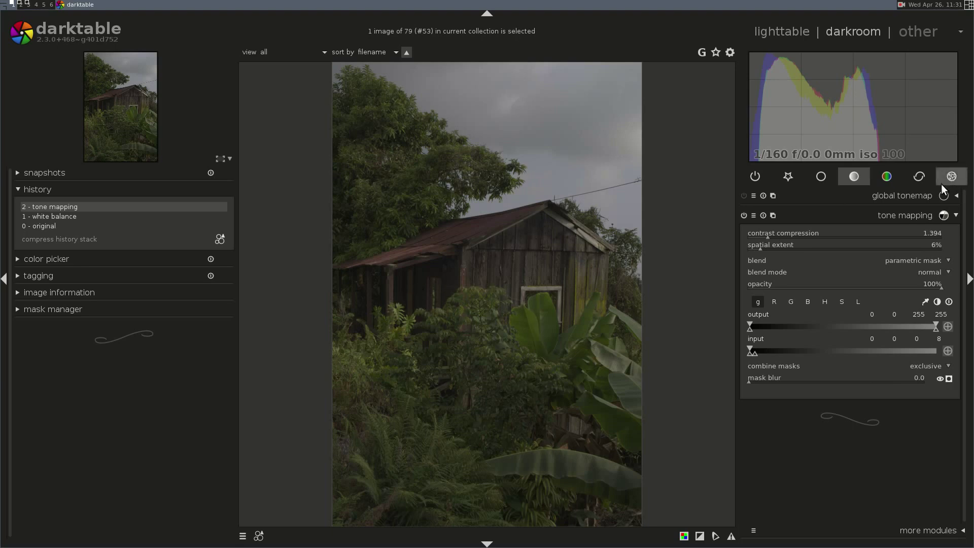
left_click(921, 215)
Step: Examine the base curve module's settings from the unfiltered module list
left_click(822, 176)
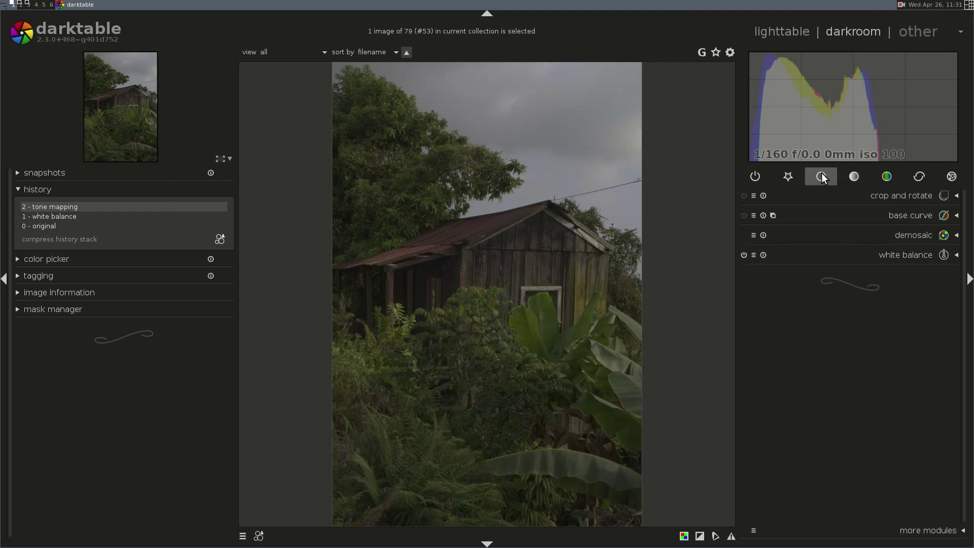
left_click(822, 177)
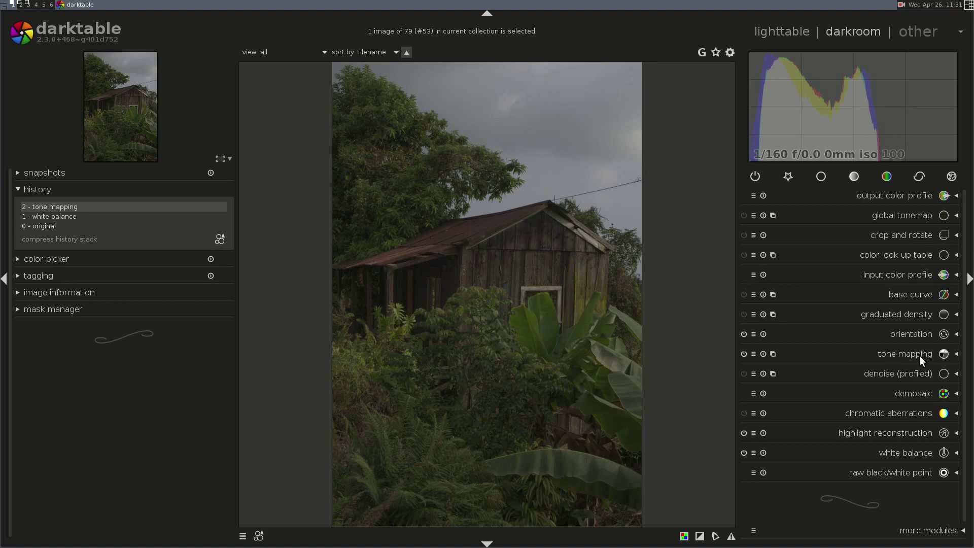
left_click(903, 293)
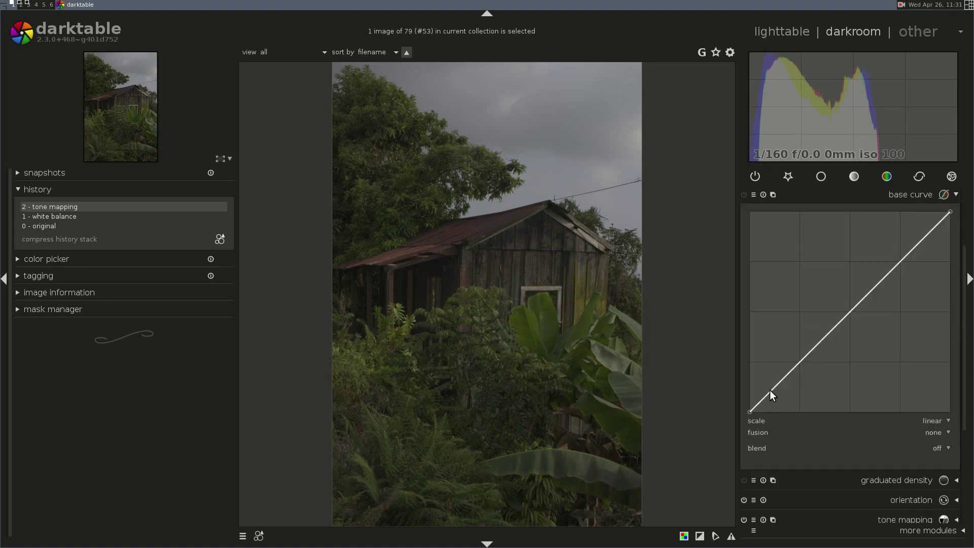
left_click(911, 195)
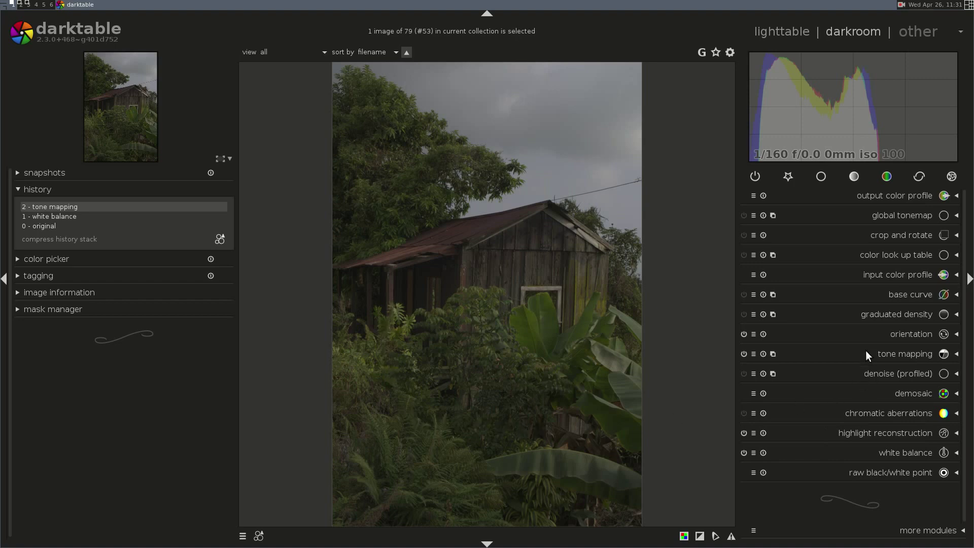
Step: Browse the base curve presets, including the camera-specific ones, without applying any
left_click(899, 293)
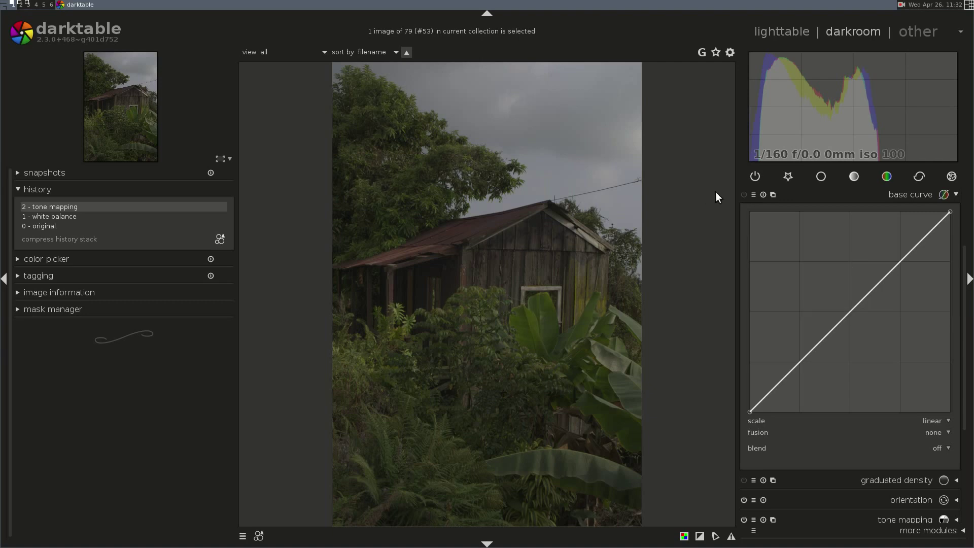
left_click(753, 194)
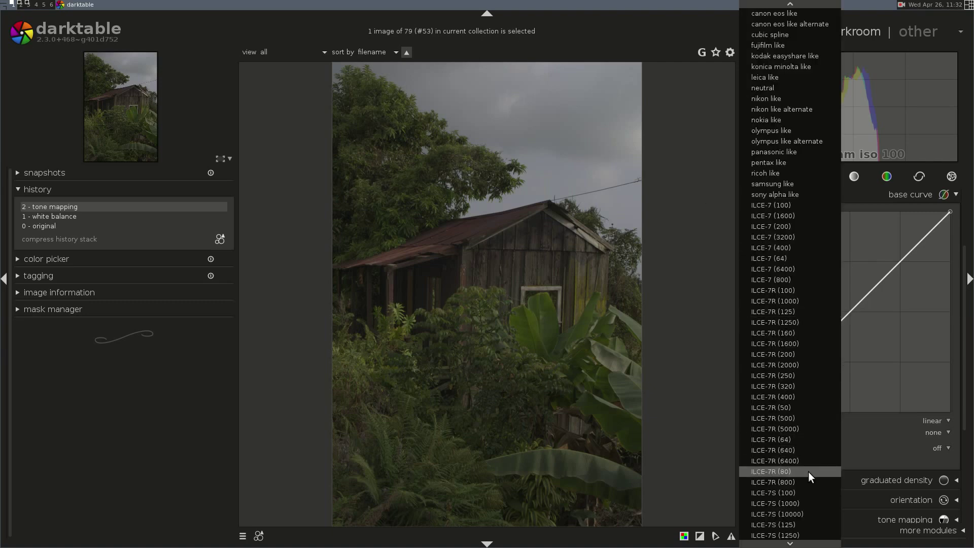
mouse_move(811, 543)
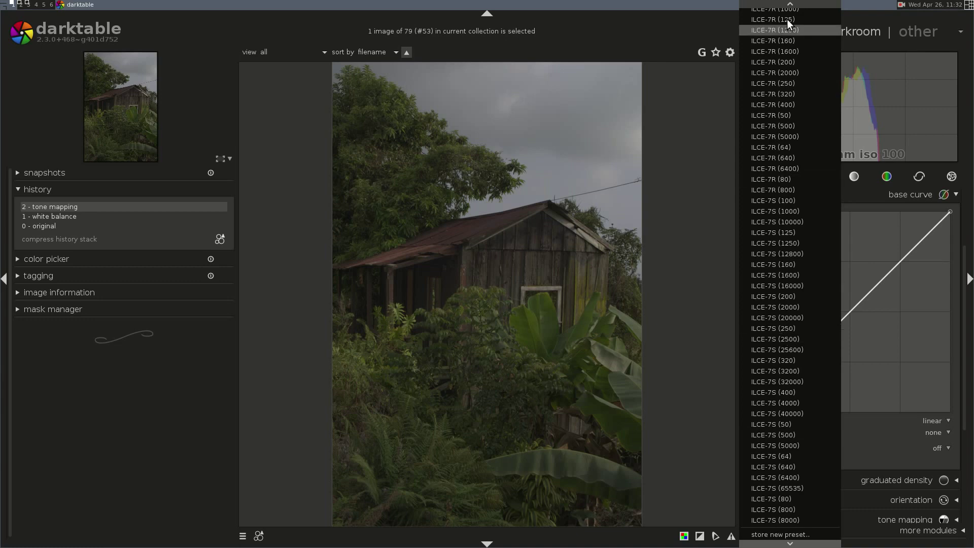
mouse_move(790, 16)
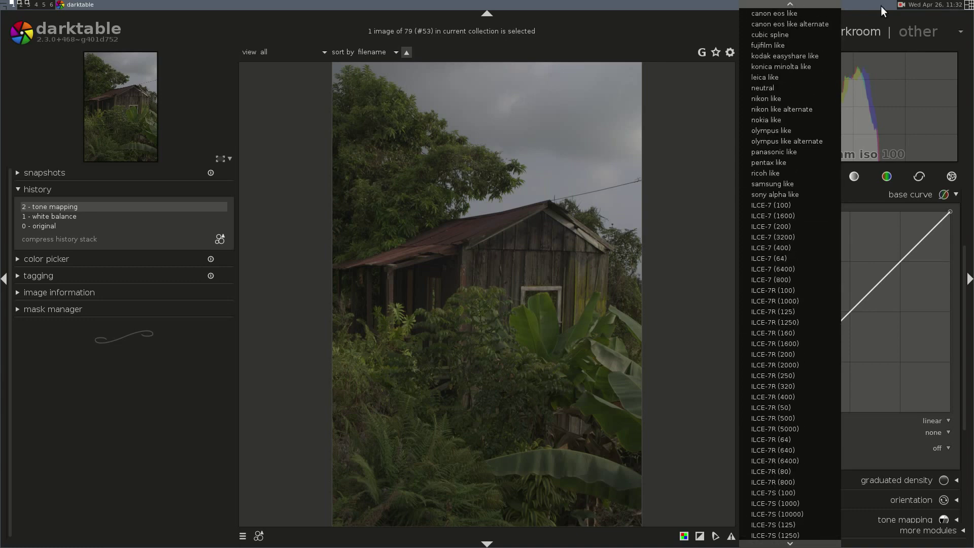
left_click(896, 15)
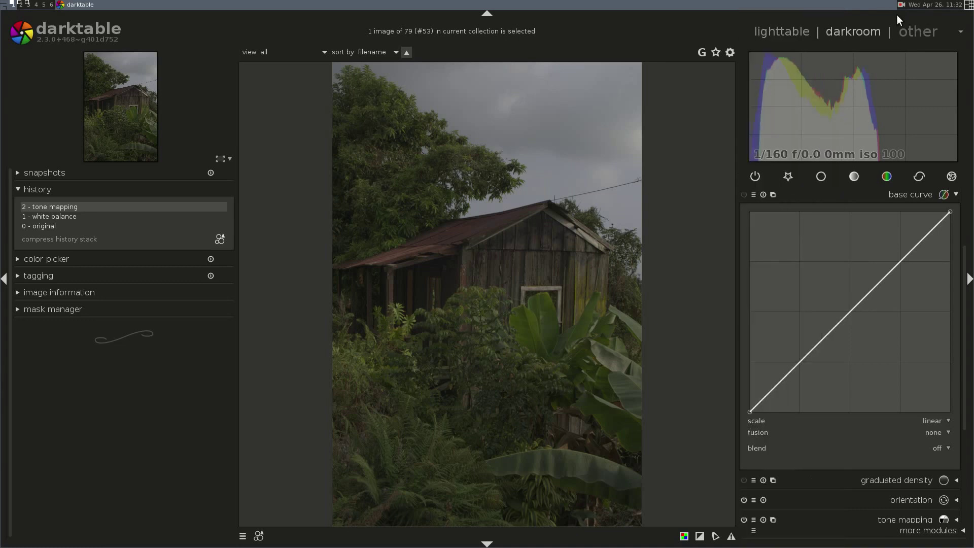
left_click(882, 196)
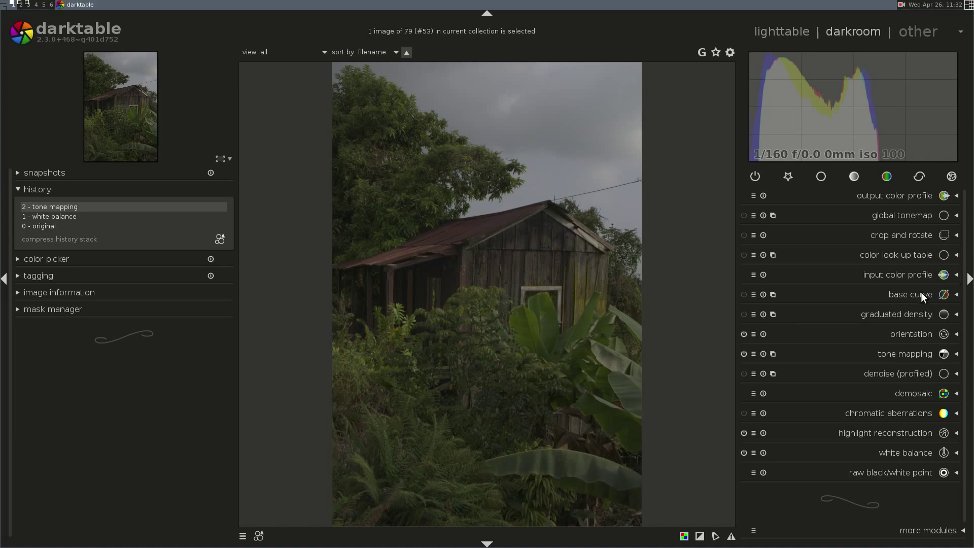
Step: Launch darktable from a new terminal and open the wooden house photo in the darkroom
key("super+Return")
type("dar")
key("Tab")
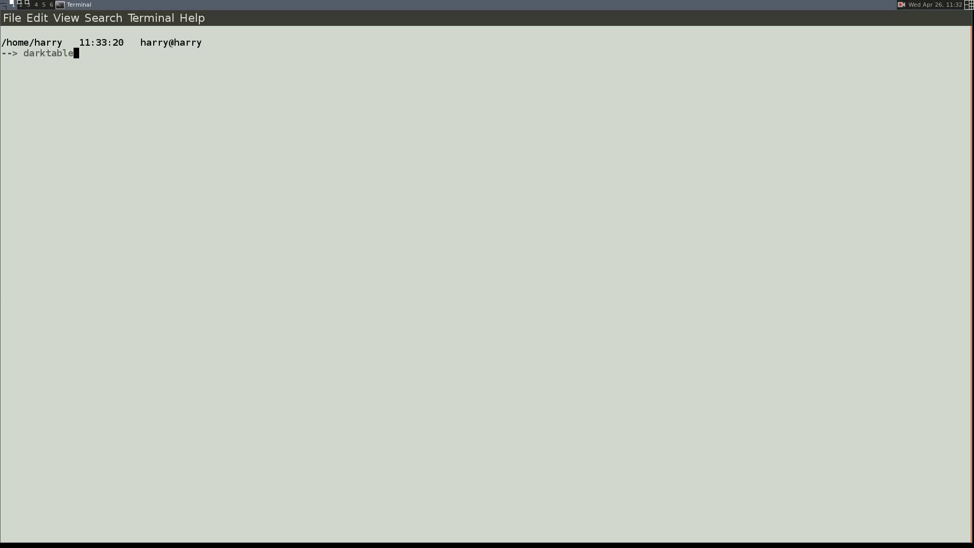
key("Return")
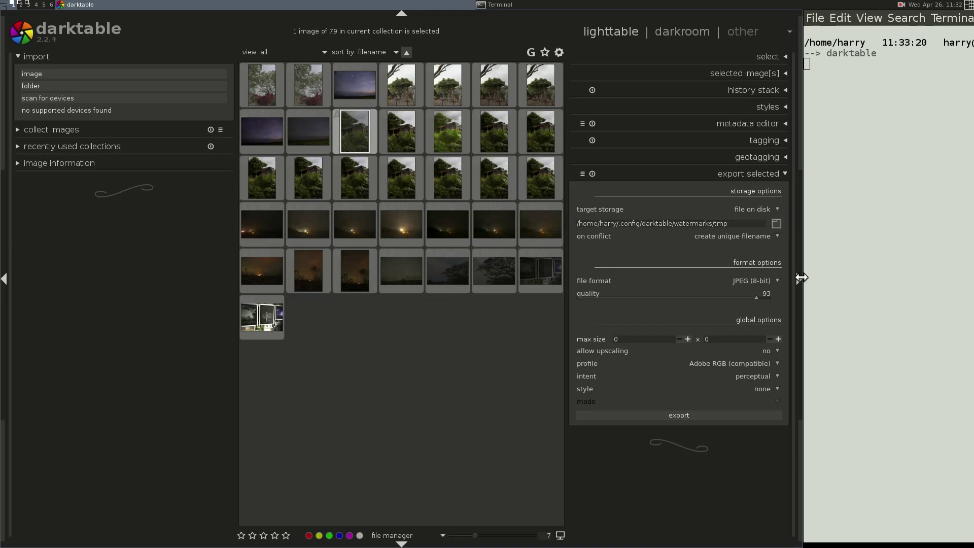
double_click(346, 124)
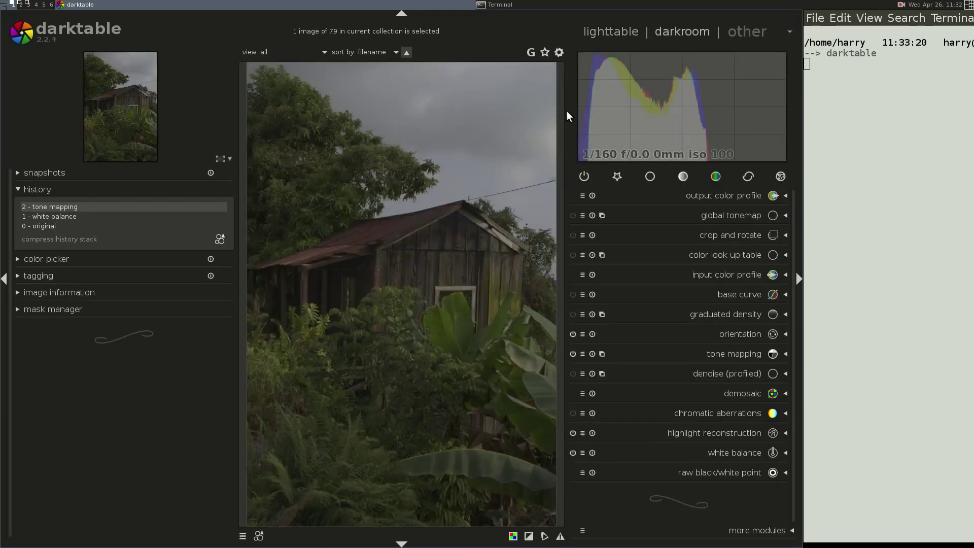
Step: Set the base curve's exposure fusion to three exposures and collapse the module
left_click(739, 295)
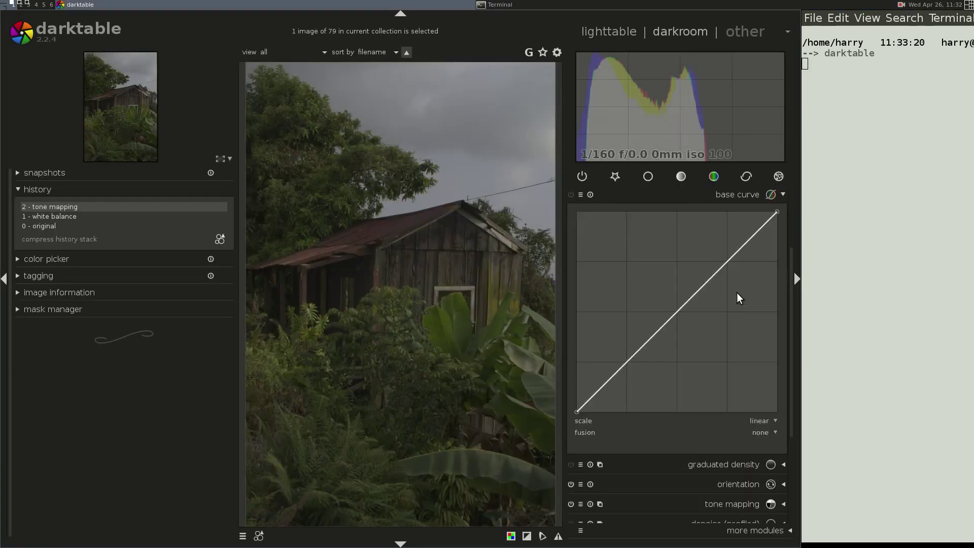
left_click(761, 433)
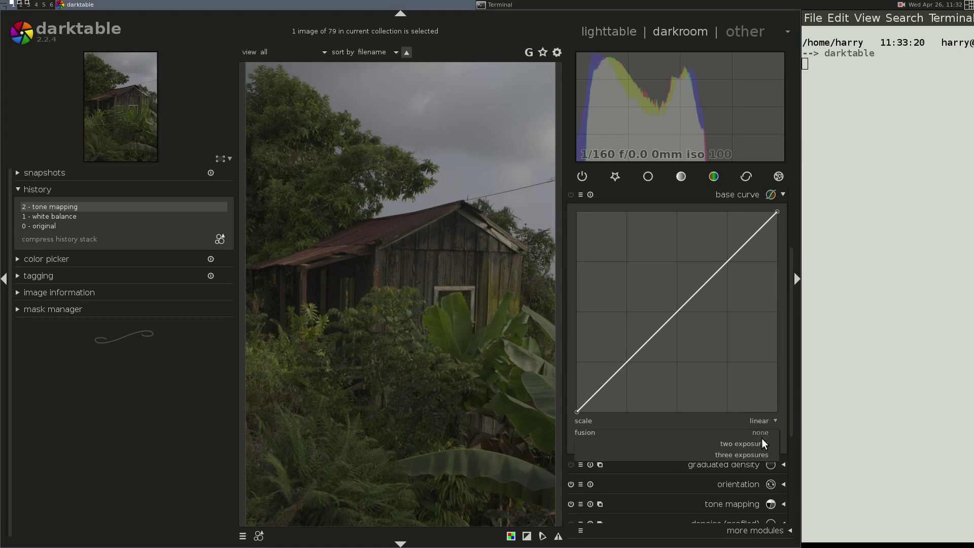
left_click(762, 455)
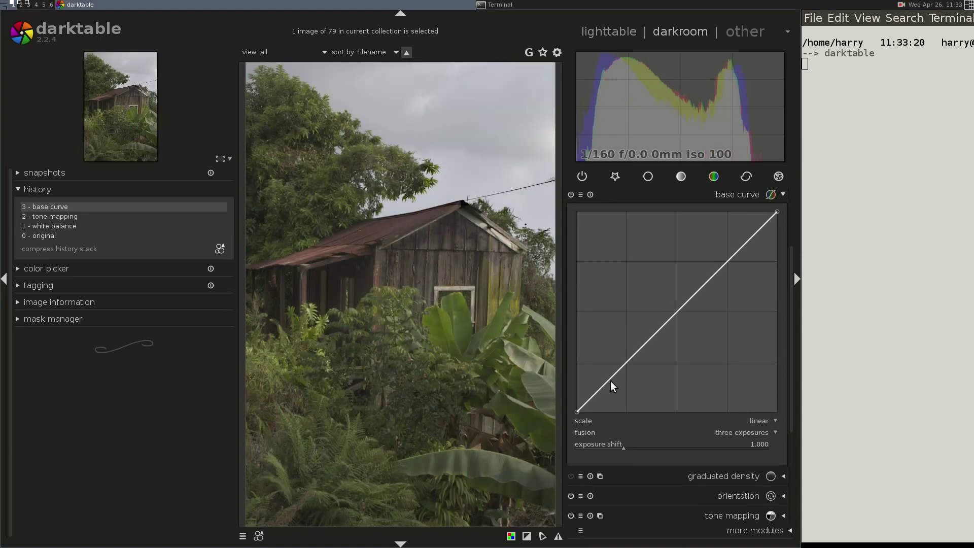
left_click(600, 194)
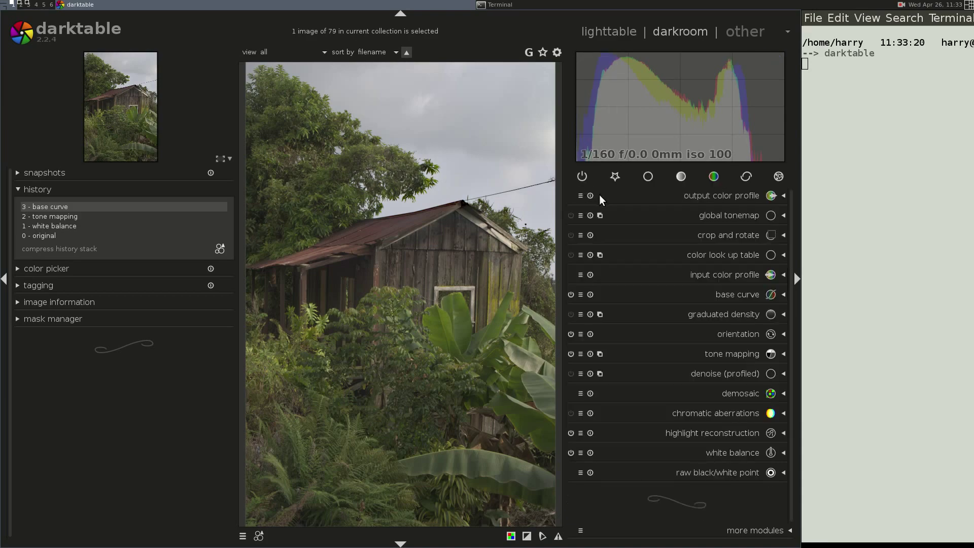
Step: Launch the darktable build in /opt/darktable/bin from the terminal and open the wooden house photo in the darkroom
key("alt+Tab")
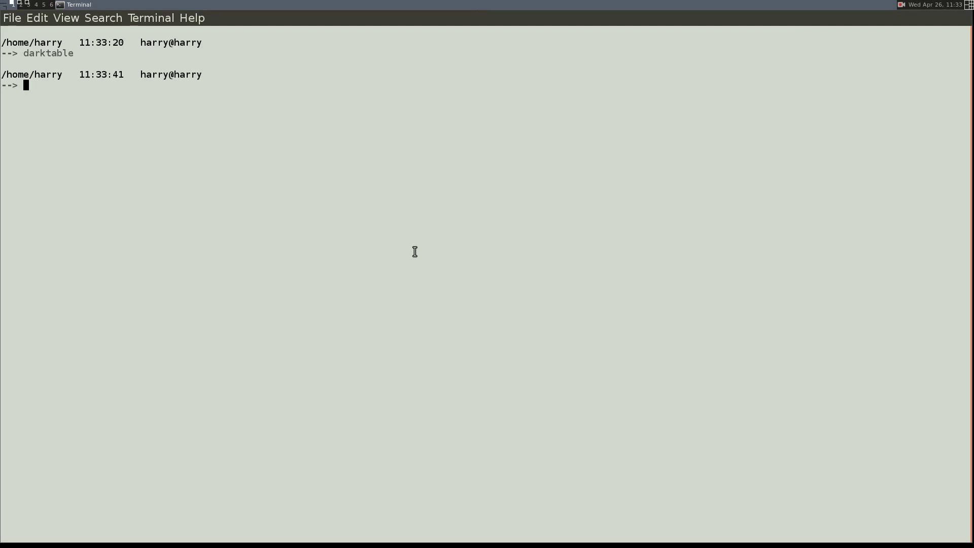
type("/opt/dar")
key("Tab")
type("bin/da")
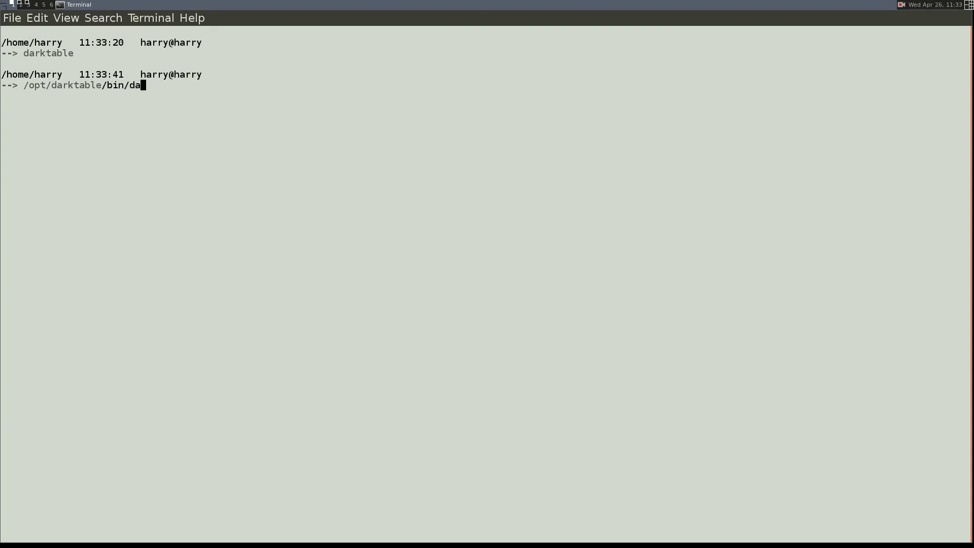
key("Tab")
key("Return")
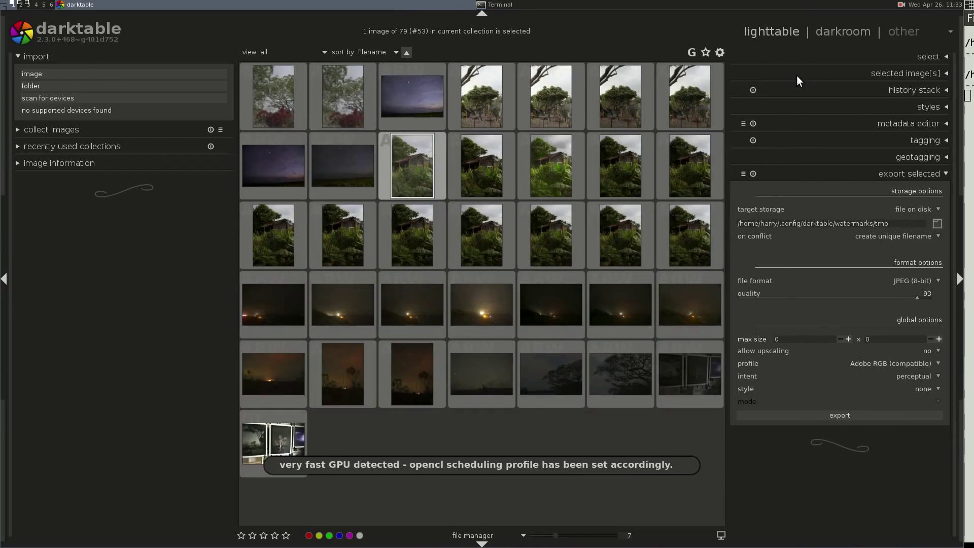
double_click(401, 147)
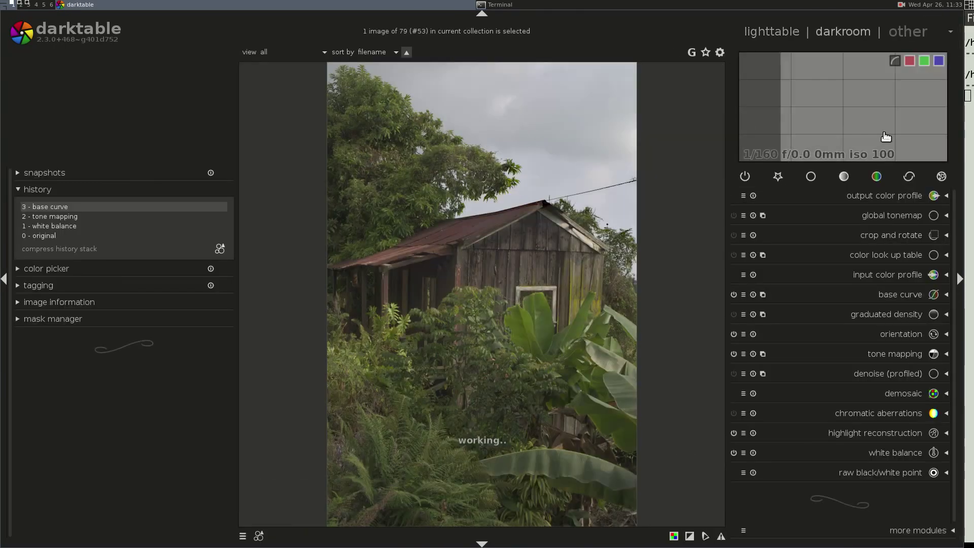
Step: Check the camera model in the photo's image information and apply the ILCE-7R (100) preset to the base curve
left_click(896, 293)
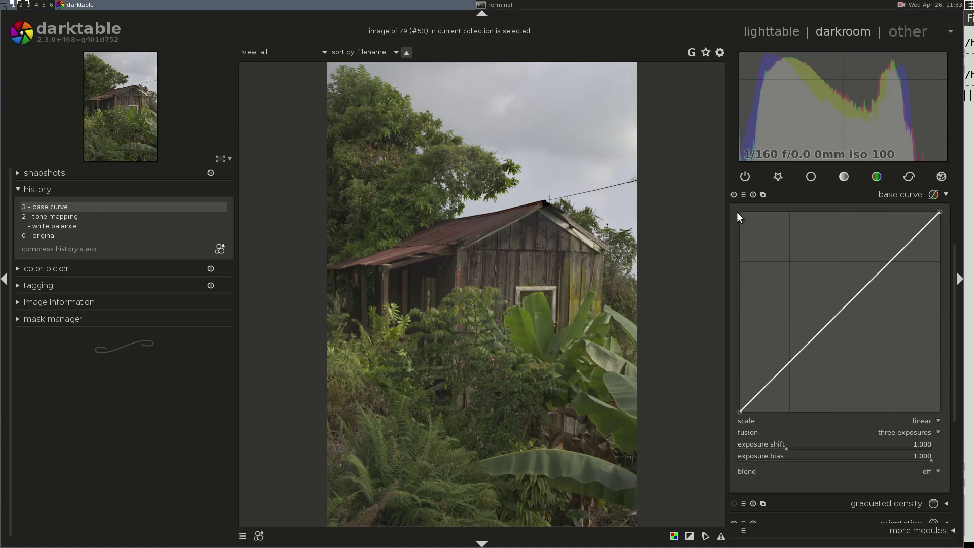
left_click(53, 304)
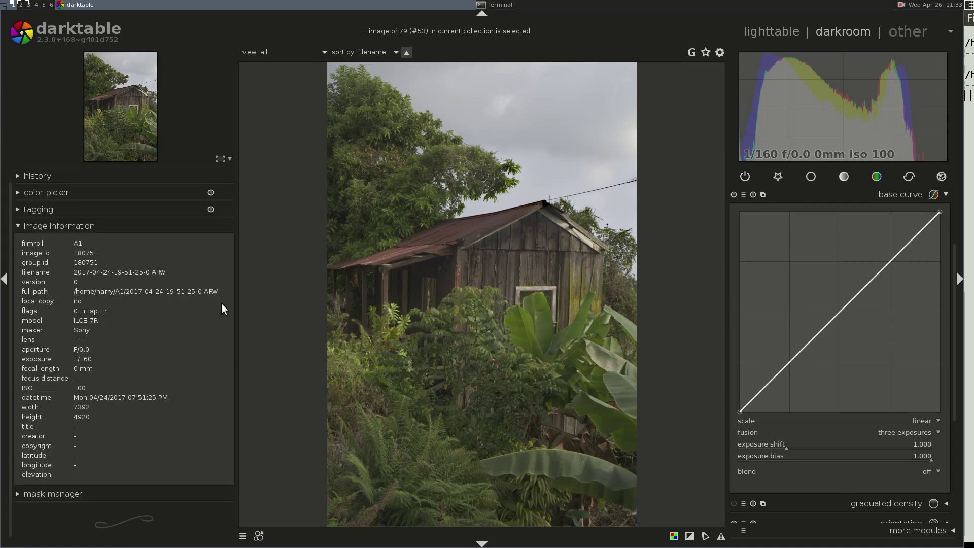
left_click(753, 195)
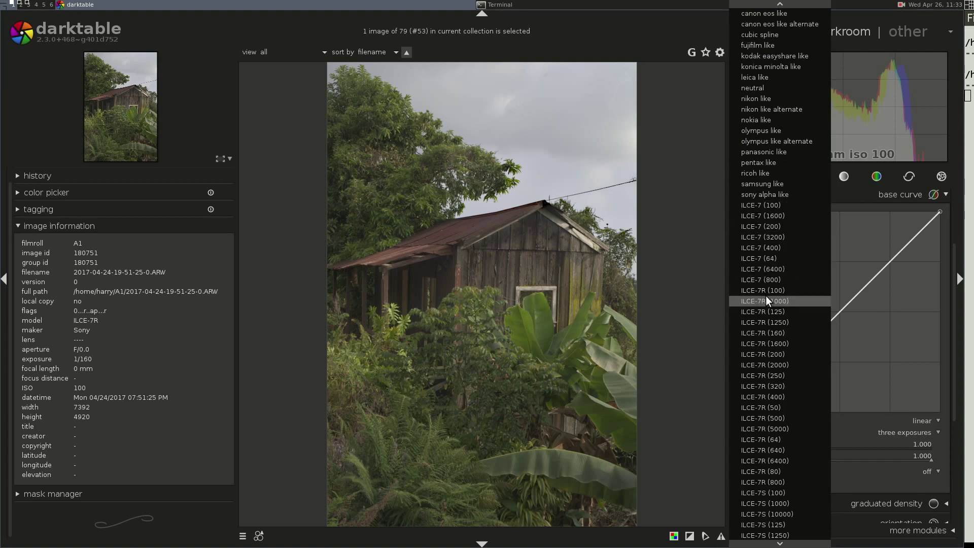
left_click(789, 291)
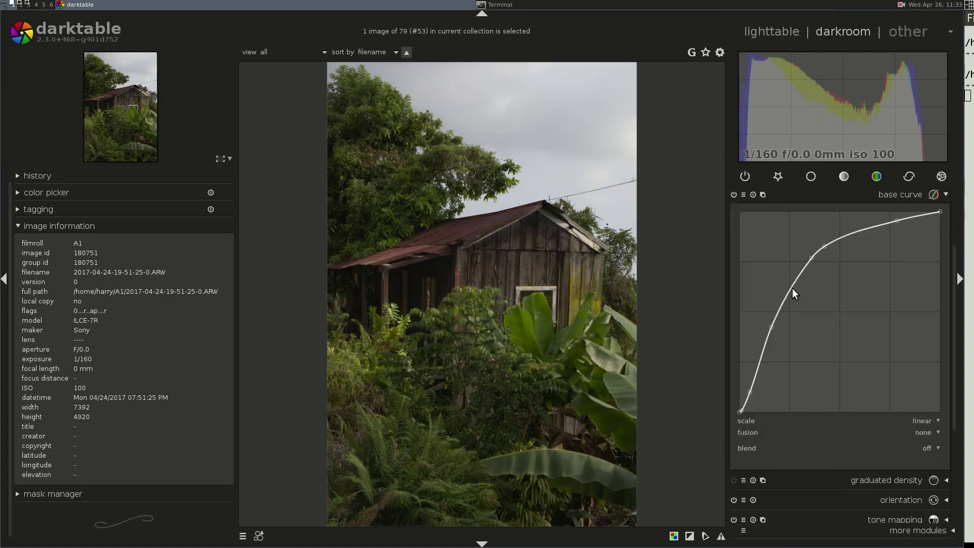
Step: Set the base curve's fusion to three exposures, with an exposure shift of 0.805 and an exposure bias of 0.689
left_click(926, 434)
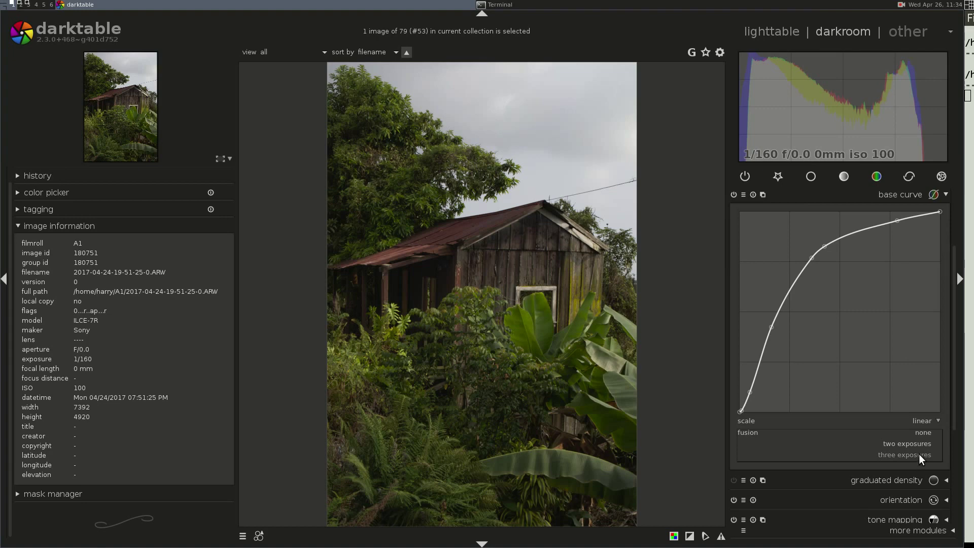
left_click(918, 454)
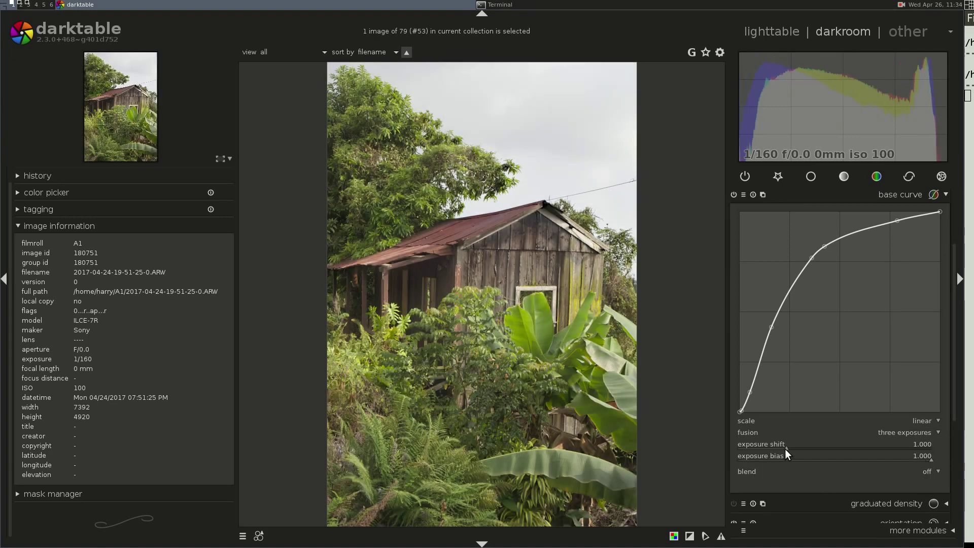
mouse_move(786, 446)
left_mouse_down()
mouse_move(748, 447)
mouse_move(789, 448)
mouse_move(775, 448)
left_mouse_up()
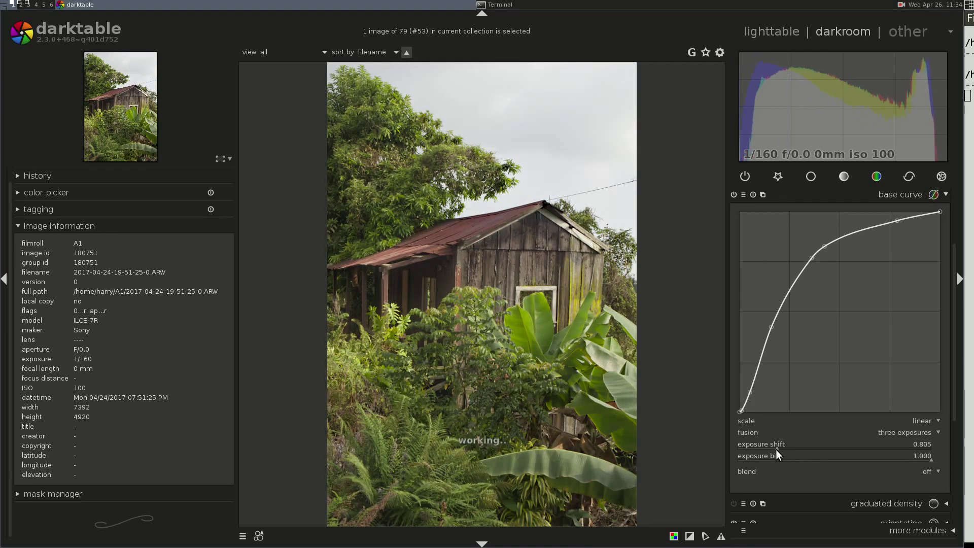
left_click_drag(926, 455, 899, 454)
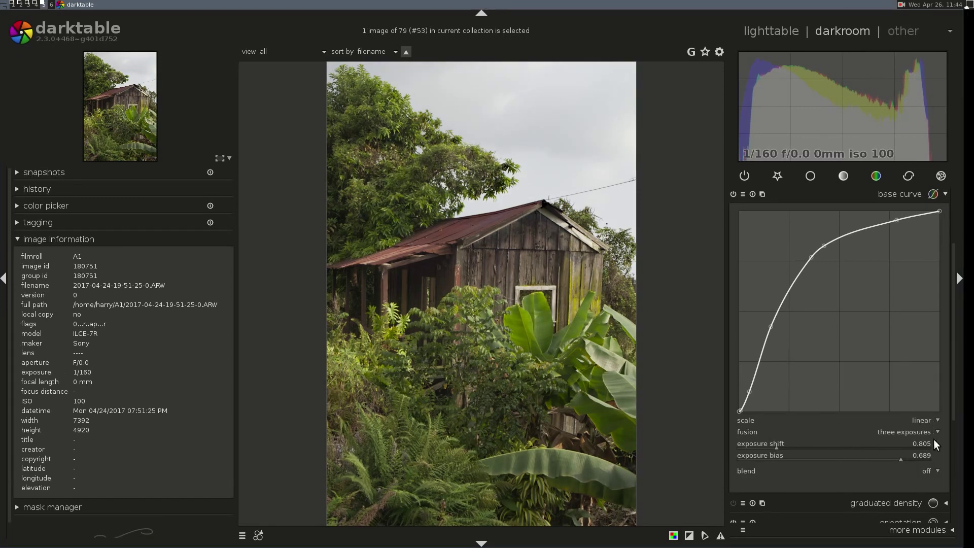
Step: Examine the base curve's blend modes and multiple-instance options, and collapse the module
left_click(926, 472)
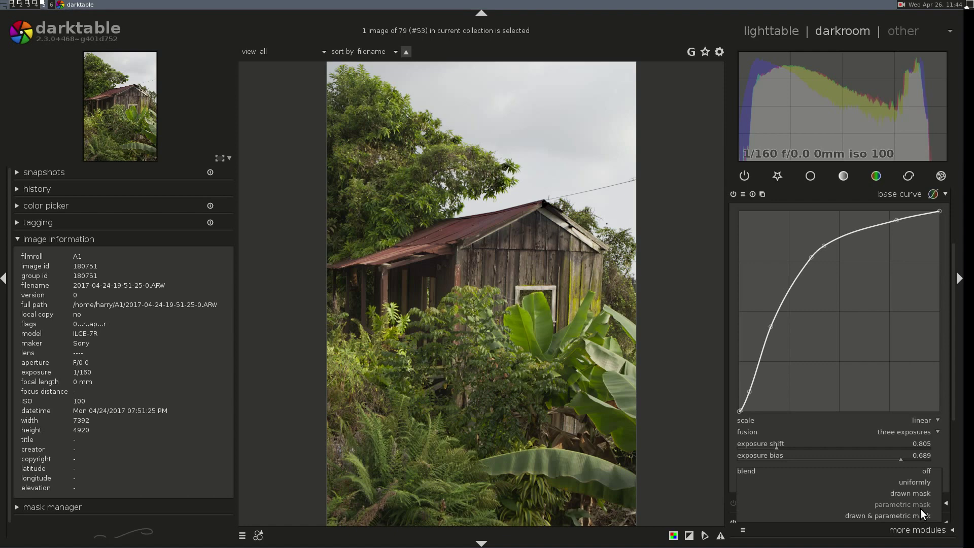
left_click(900, 198)
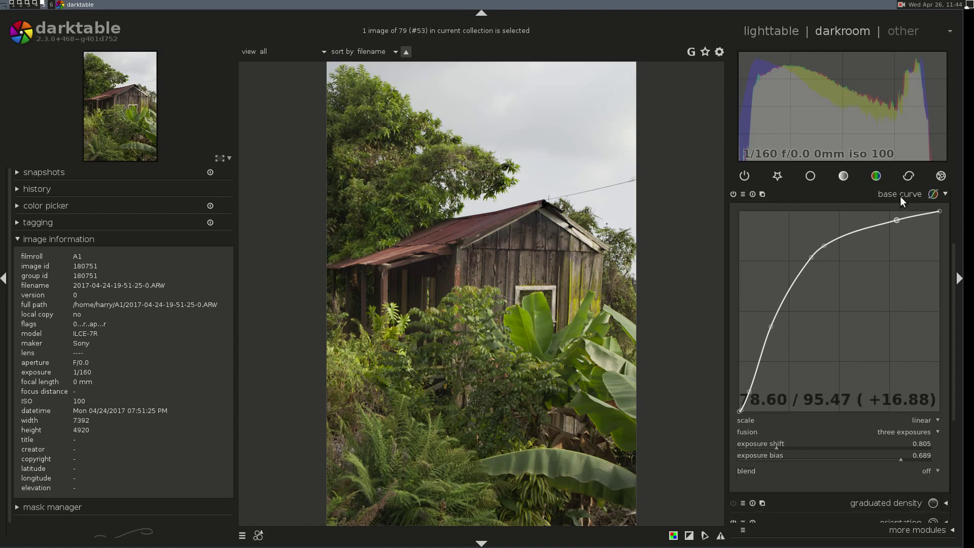
left_click(763, 193)
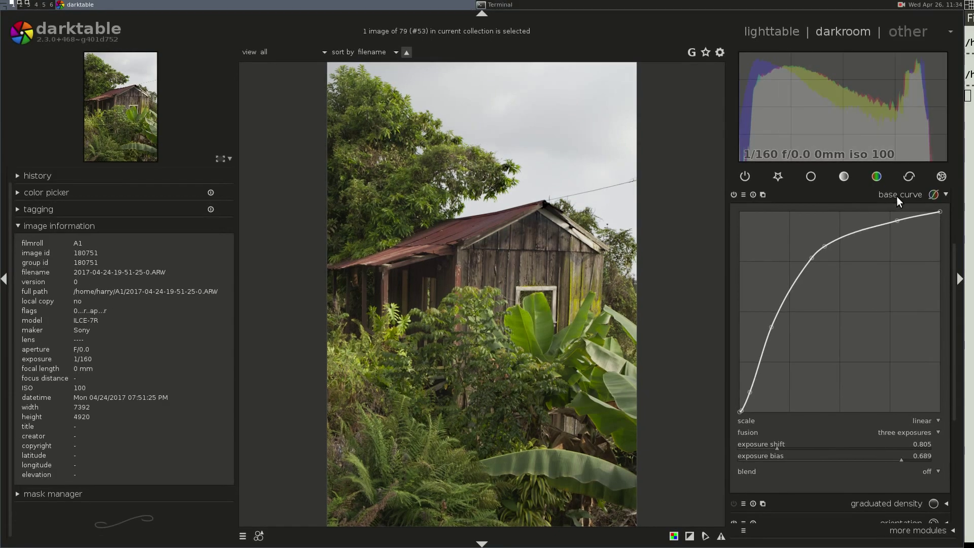
left_click(896, 196)
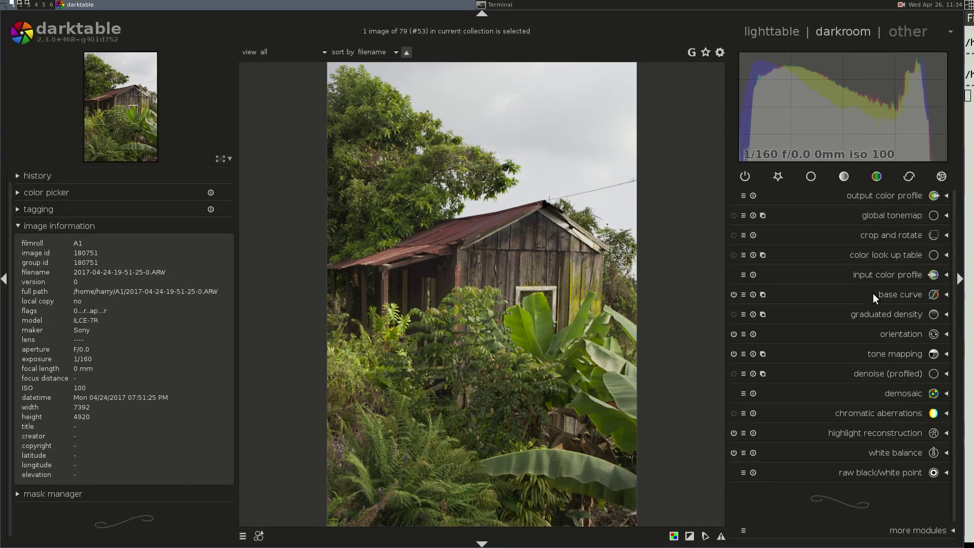